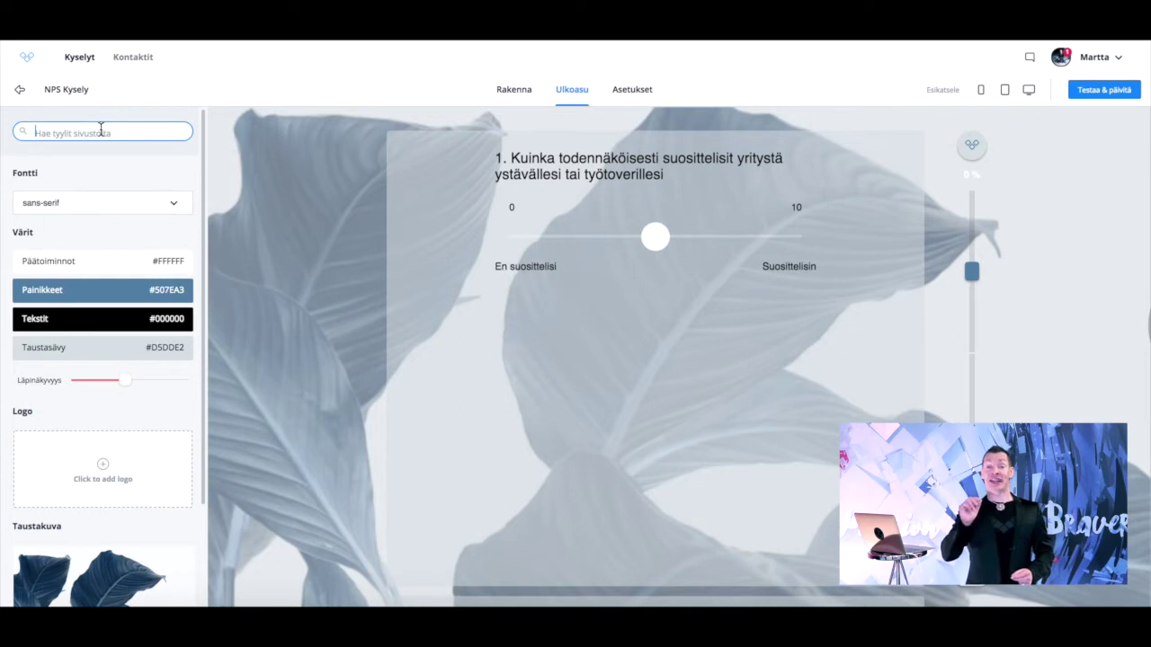
- Apply fazer.com website styles and use its dark blue WWW image as the survey background
{"action": "type", "text": "fazer.com"}
{"action": "key", "text": "Return"}
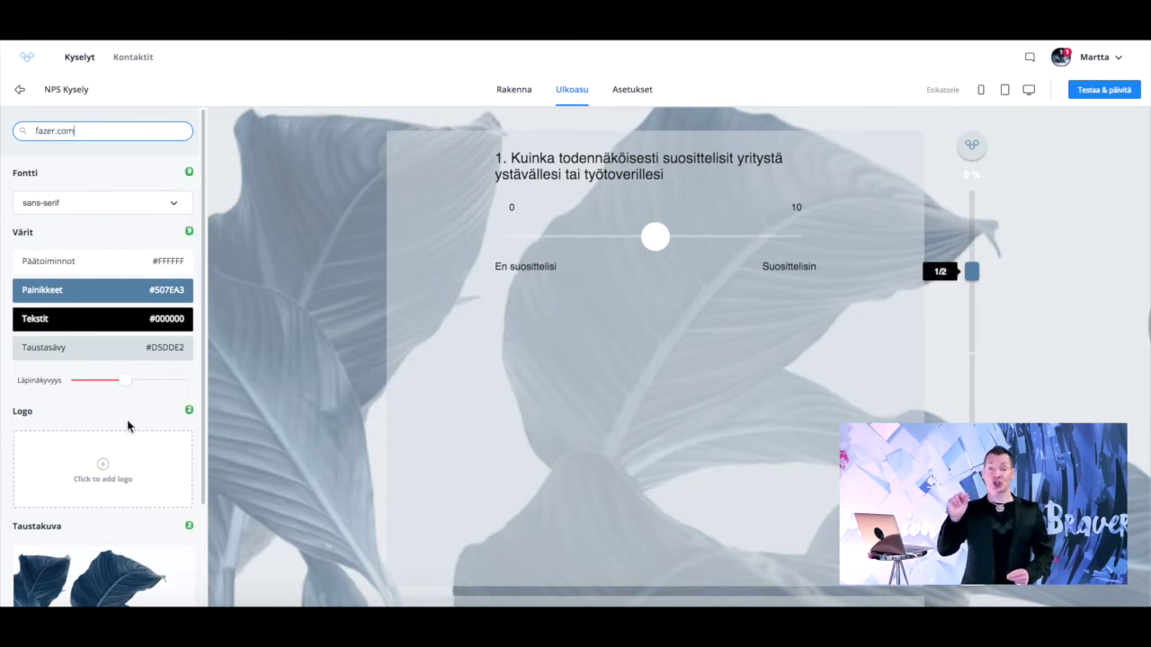
{"action": "scroll", "coordinate": [126, 440], "scroll_direction": "down", "scroll_amount": 3}
{"action": "left_click", "coordinate": [123, 465]}
{"action": "left_click", "coordinate": [172, 79]}
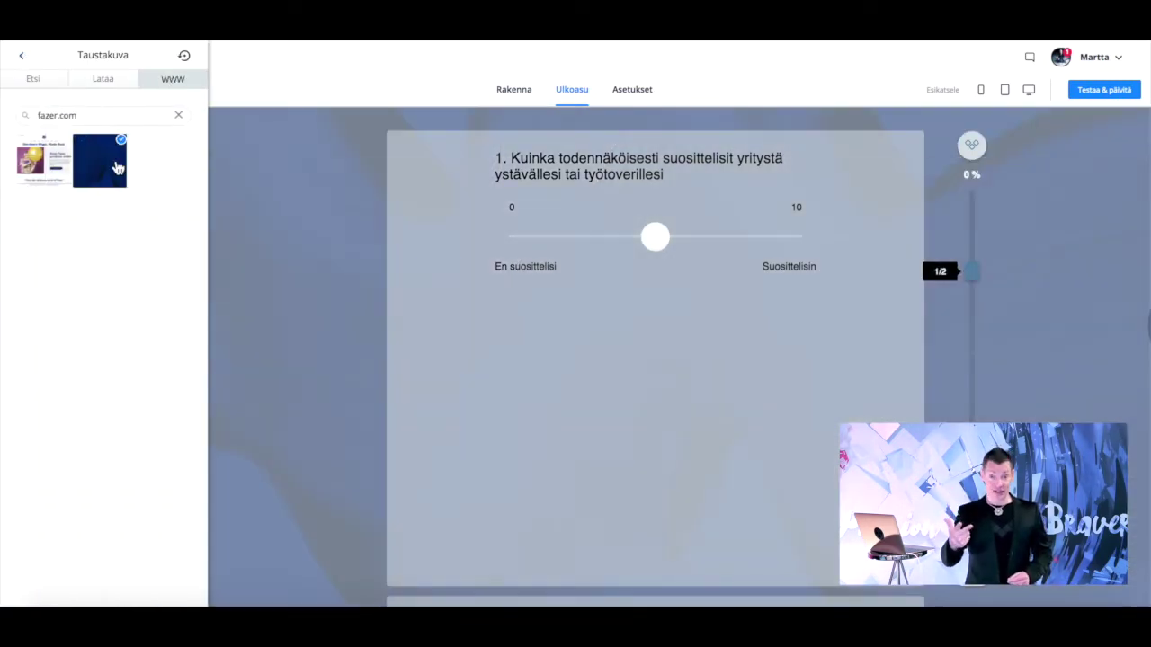
{"action": "left_click", "coordinate": [21, 55]}
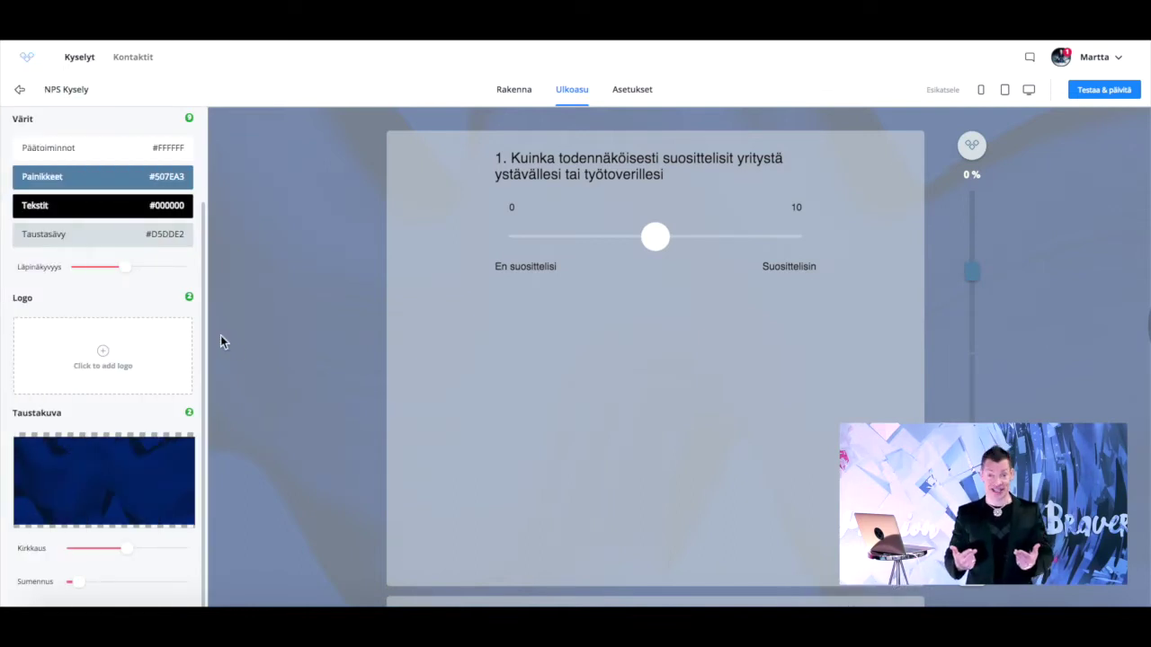
{"action": "left_click", "coordinate": [634, 90]}
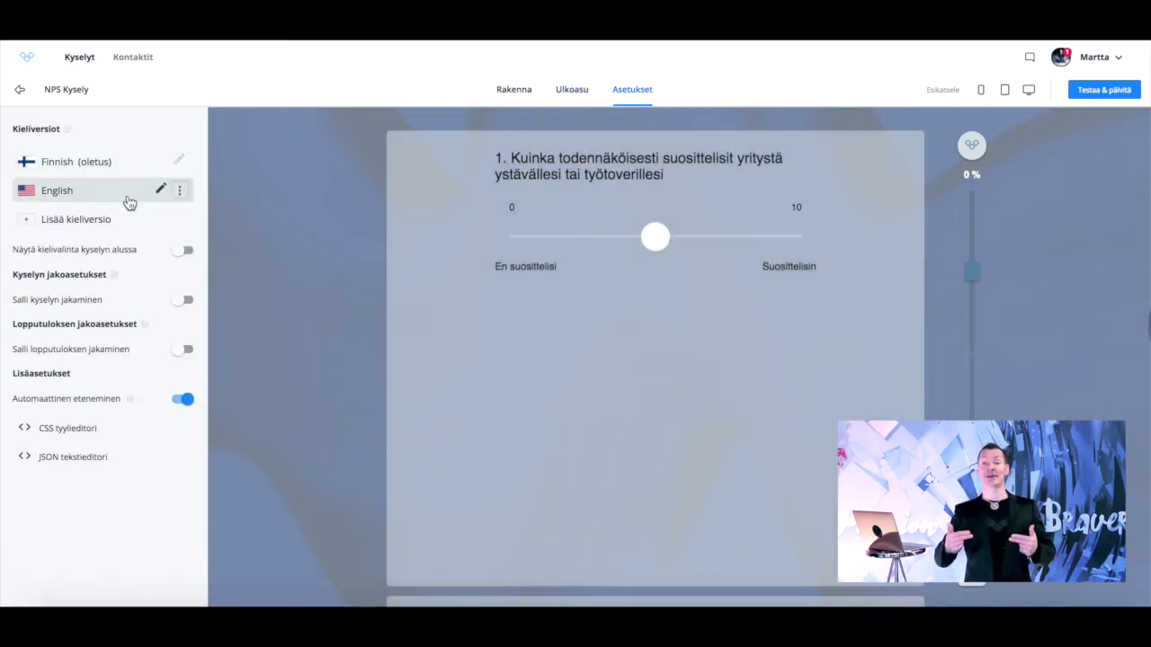
- Publish the latest NPS Kysely version, create a default-named share link and copy it
{"action": "left_click", "coordinate": [1089, 89]}
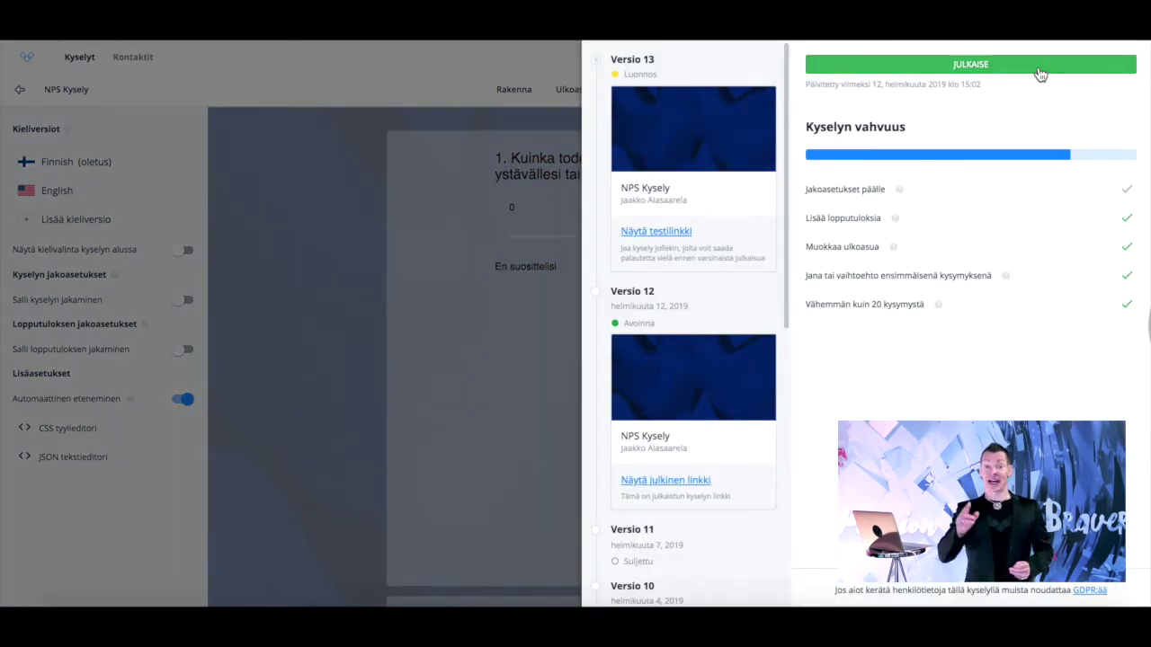
{"action": "left_click", "coordinate": [1033, 65]}
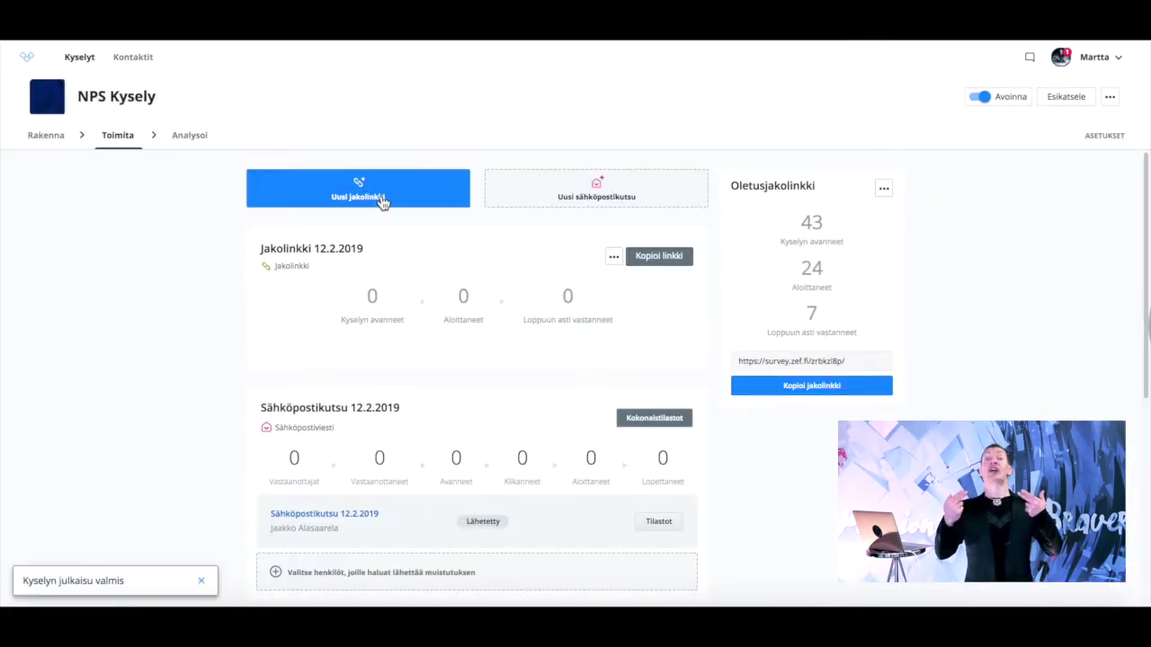
{"action": "left_click", "coordinate": [382, 199]}
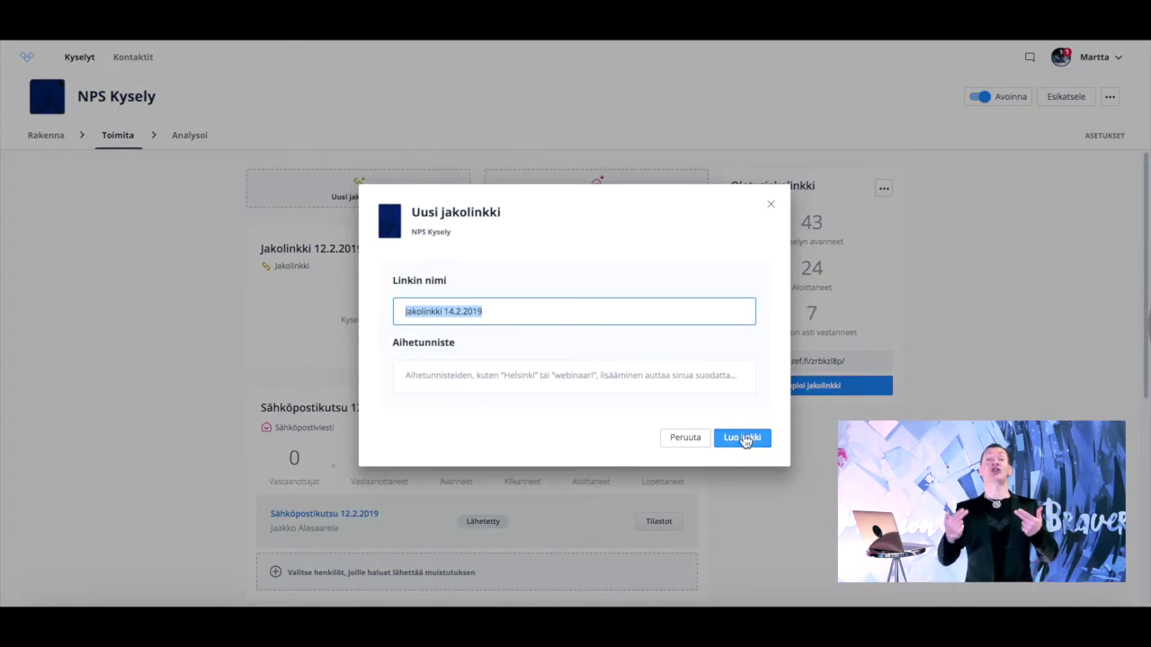
{"action": "left_click", "coordinate": [741, 435]}
{"action": "left_click", "coordinate": [737, 404]}
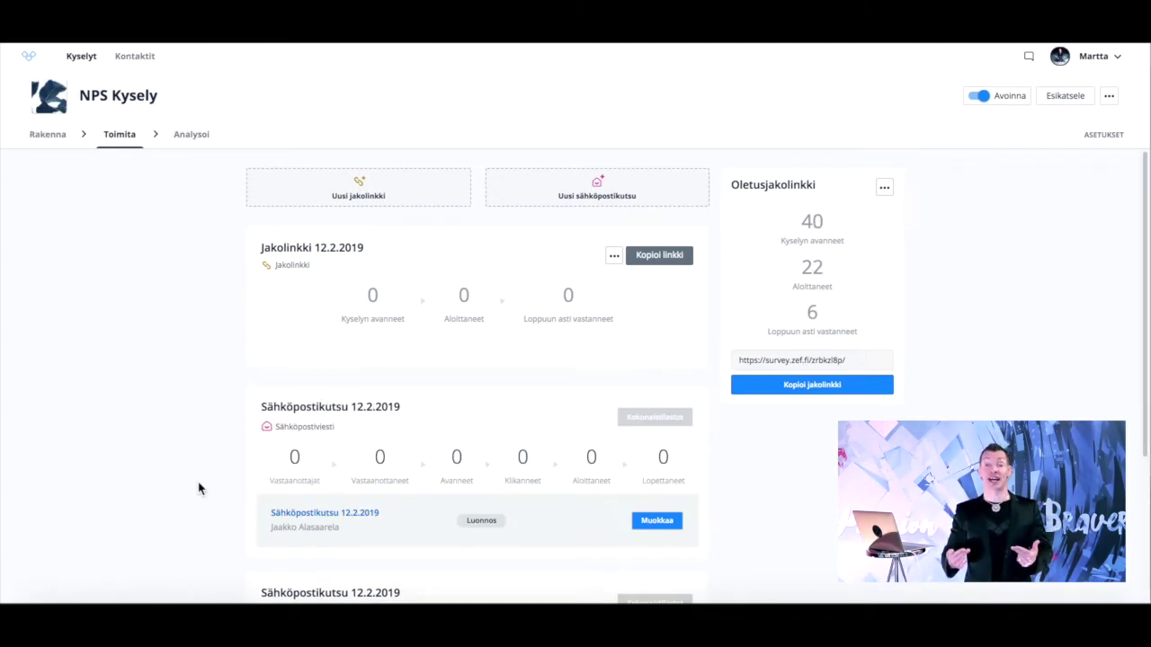
- Start a contact import in Kontaktit by pasting the contact data and accepting the default separator settings
{"action": "left_click", "coordinate": [137, 57]}
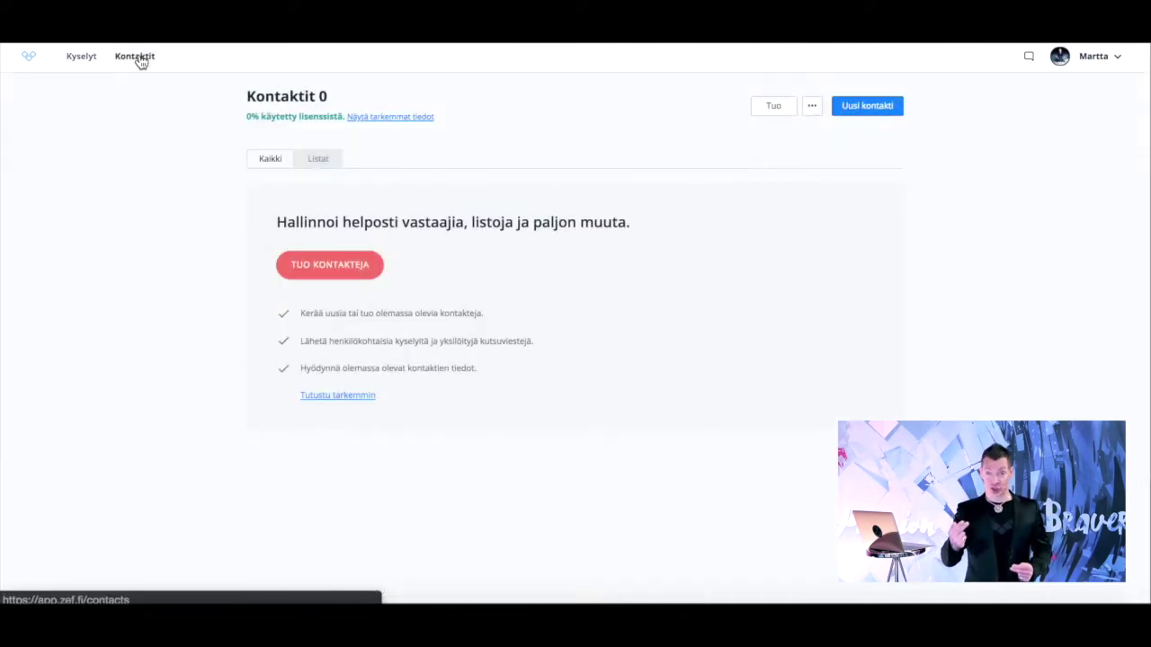
{"action": "left_click", "coordinate": [331, 266]}
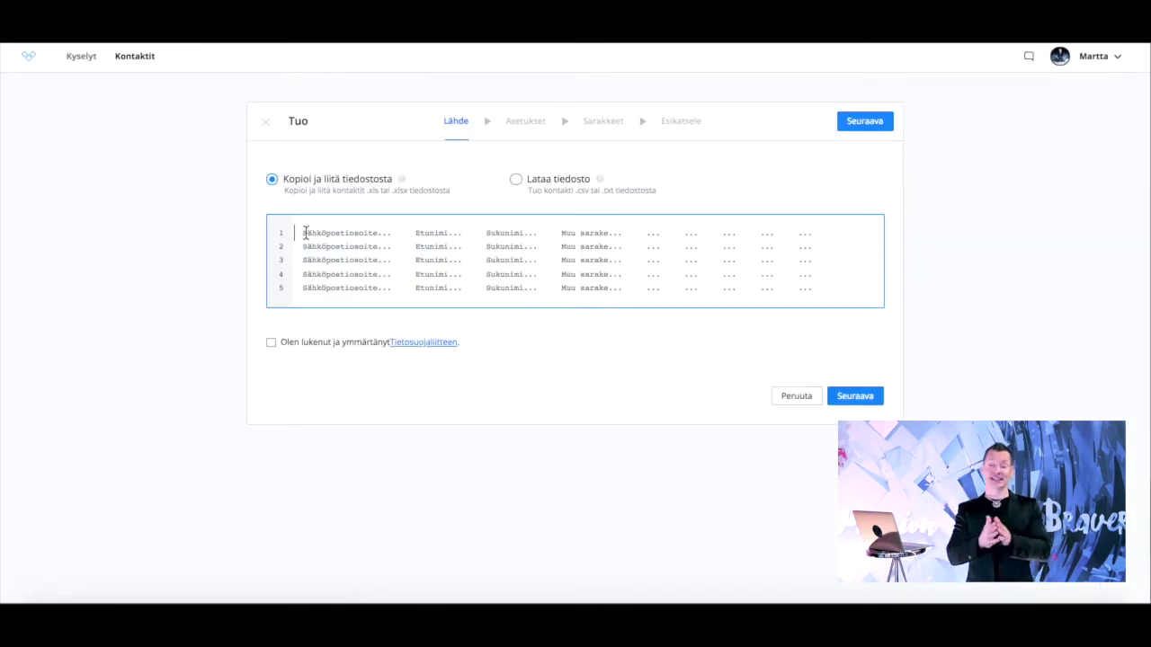
{"action": "key", "text": "ctrl+v"}
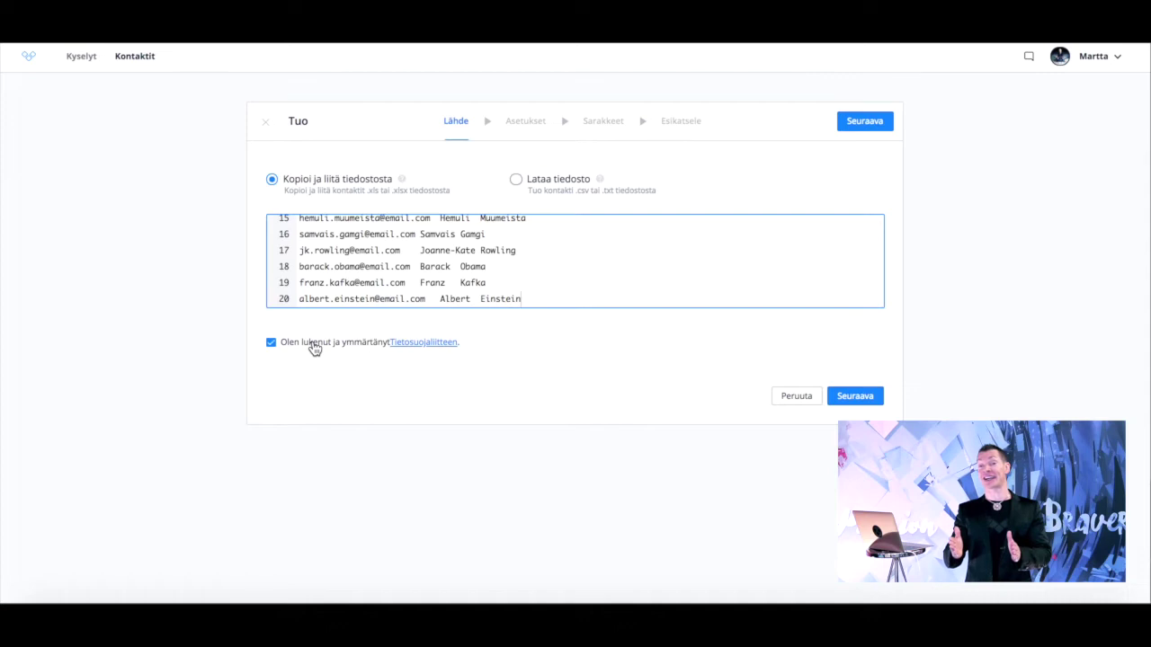
{"action": "left_click", "coordinate": [855, 398]}
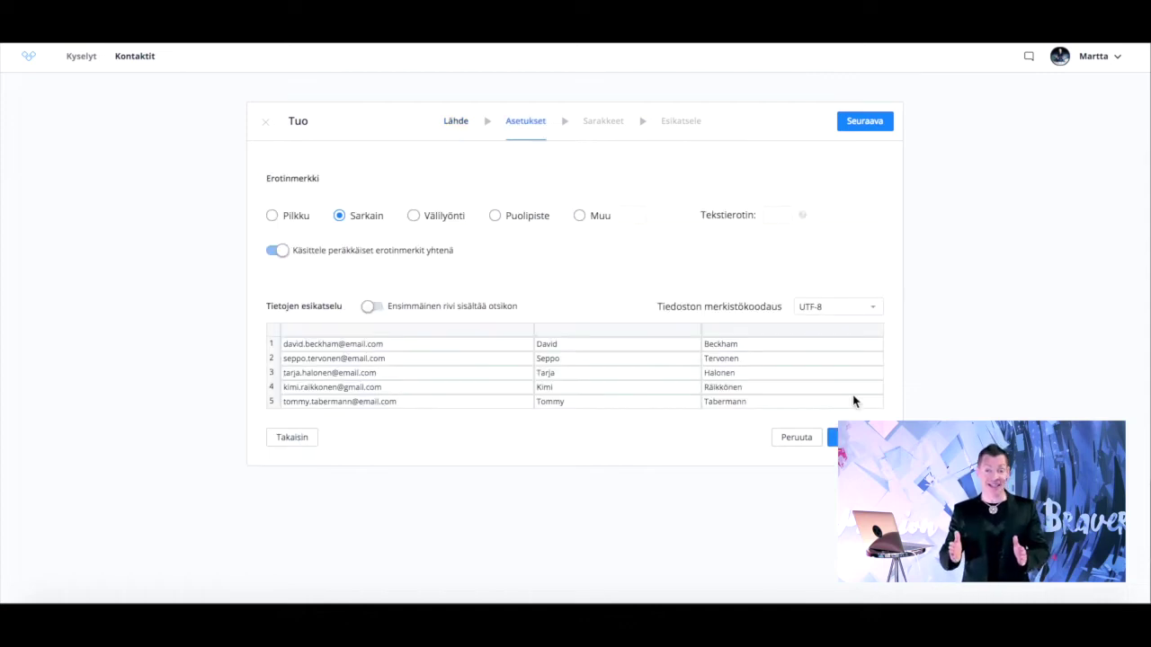
{"action": "left_click", "coordinate": [846, 437]}
{"action": "left_click", "coordinate": [840, 504]}
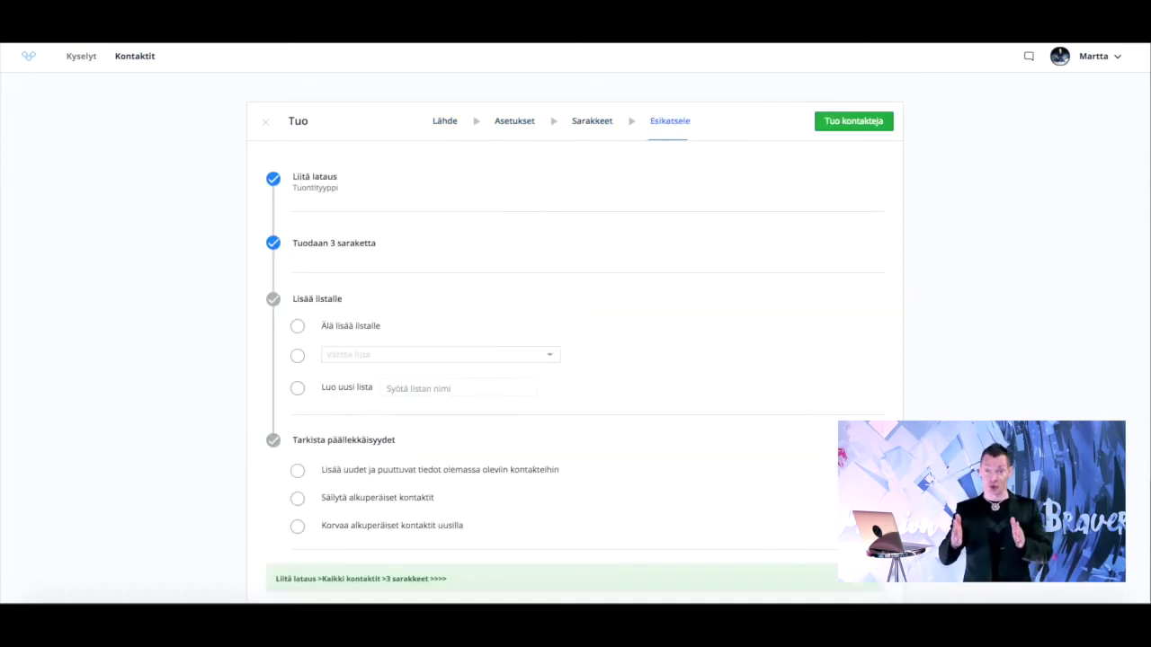
- Import the contacts into a new list 'Asiakkaat 2019', merging details into existing contacts
{"action": "left_click", "coordinate": [362, 388]}
{"action": "left_click", "coordinate": [421, 388]}
{"action": "type", "text": "A"}
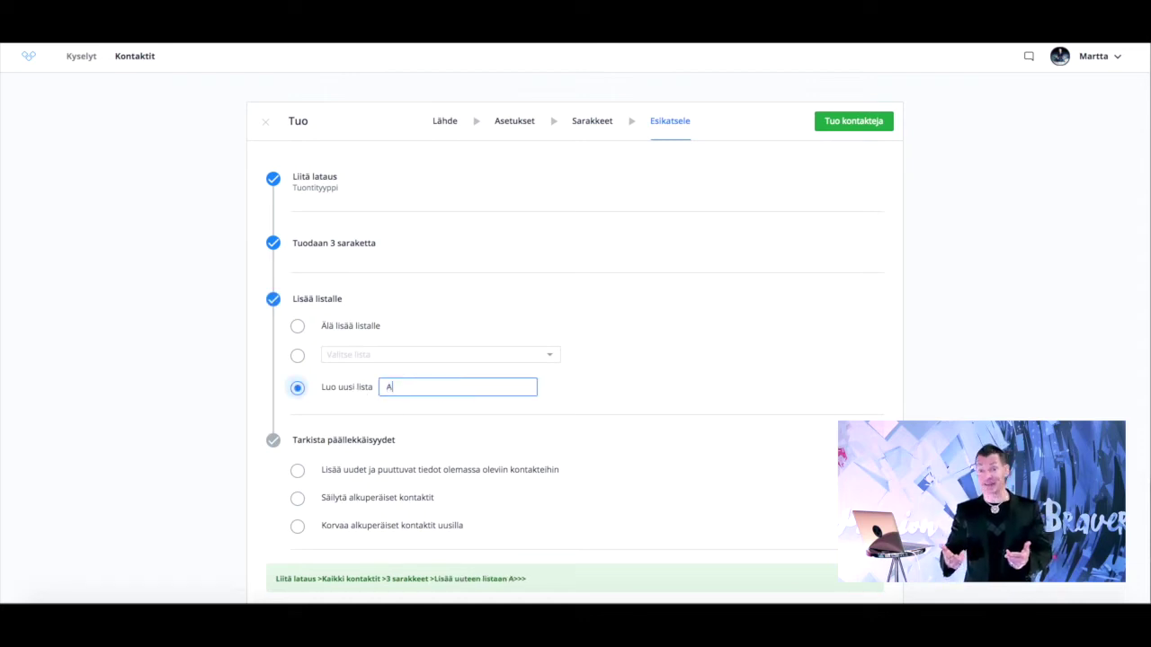
{"action": "type", "text": "siakkaat 2019"}
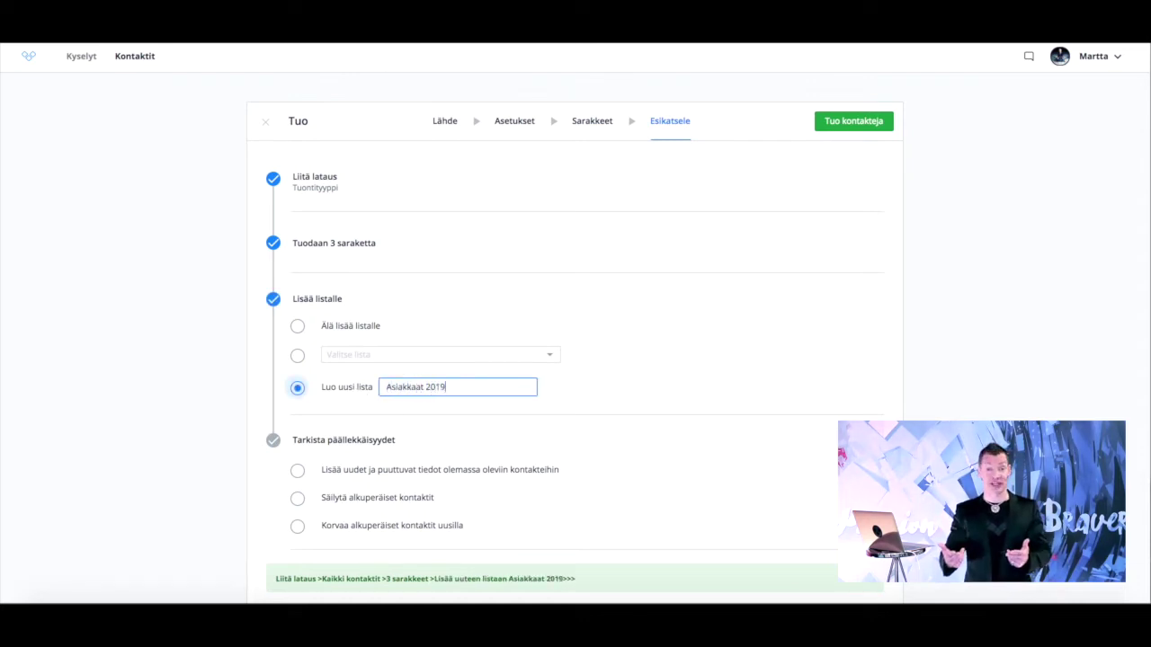
{"action": "left_click", "coordinate": [391, 482]}
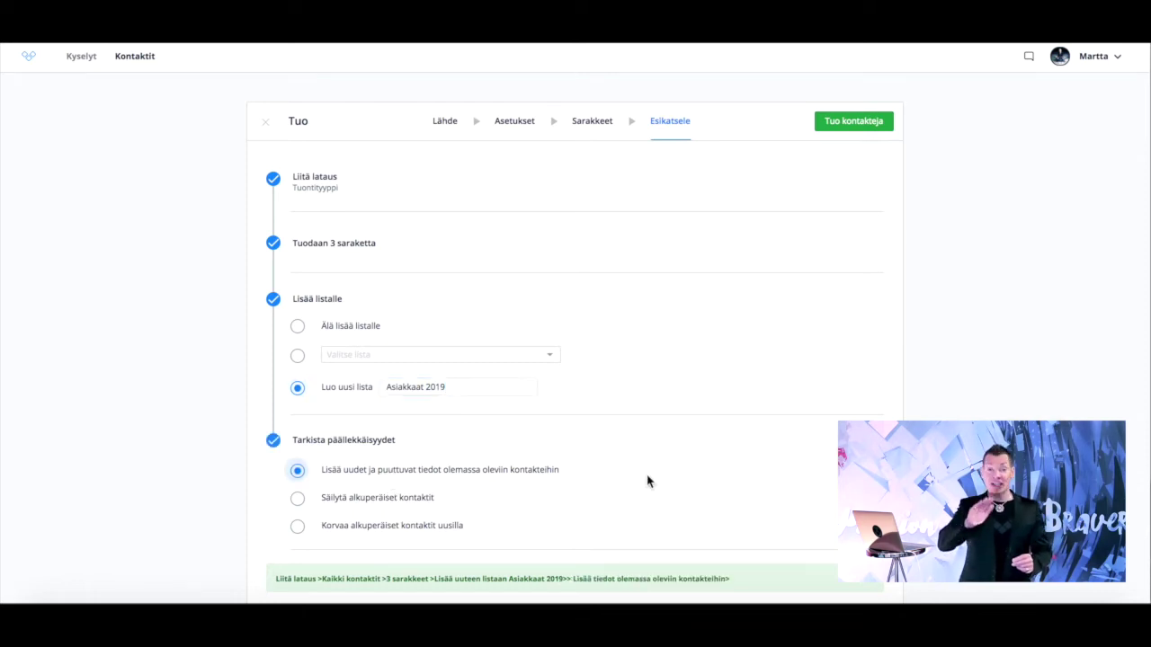
{"action": "scroll", "coordinate": [648, 483], "scroll_direction": "down", "scroll_amount": 1}
{"action": "left_click", "coordinate": [821, 564]}
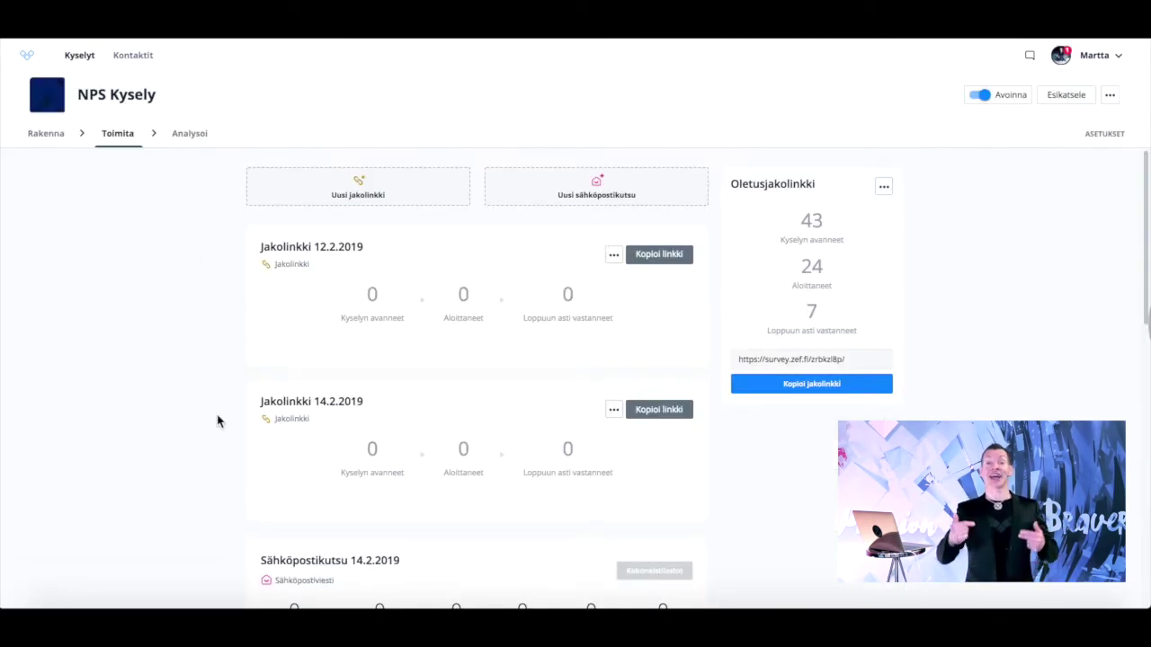
- Create a new email invitation using the Finnish invitation template
{"action": "left_click", "coordinate": [551, 186]}
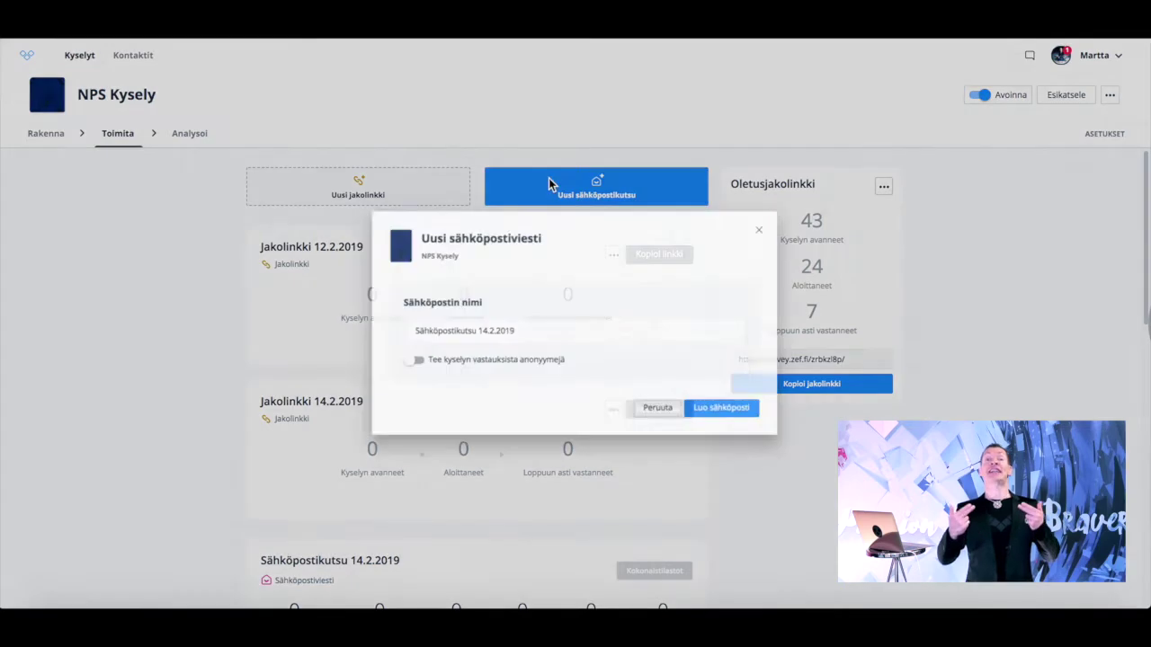
{"action": "left_click", "coordinate": [745, 406]}
{"action": "left_click", "coordinate": [110, 270]}
{"action": "left_click", "coordinate": [111, 293]}
{"action": "left_click", "coordinate": [187, 351]}
- Send the email invitation and view the survey's Analysoi results page
{"action": "scroll", "coordinate": [675, 452], "scroll_direction": "down", "scroll_amount": 3}
{"action": "scroll", "coordinate": [678, 453], "scroll_direction": "up", "scroll_amount": 3}
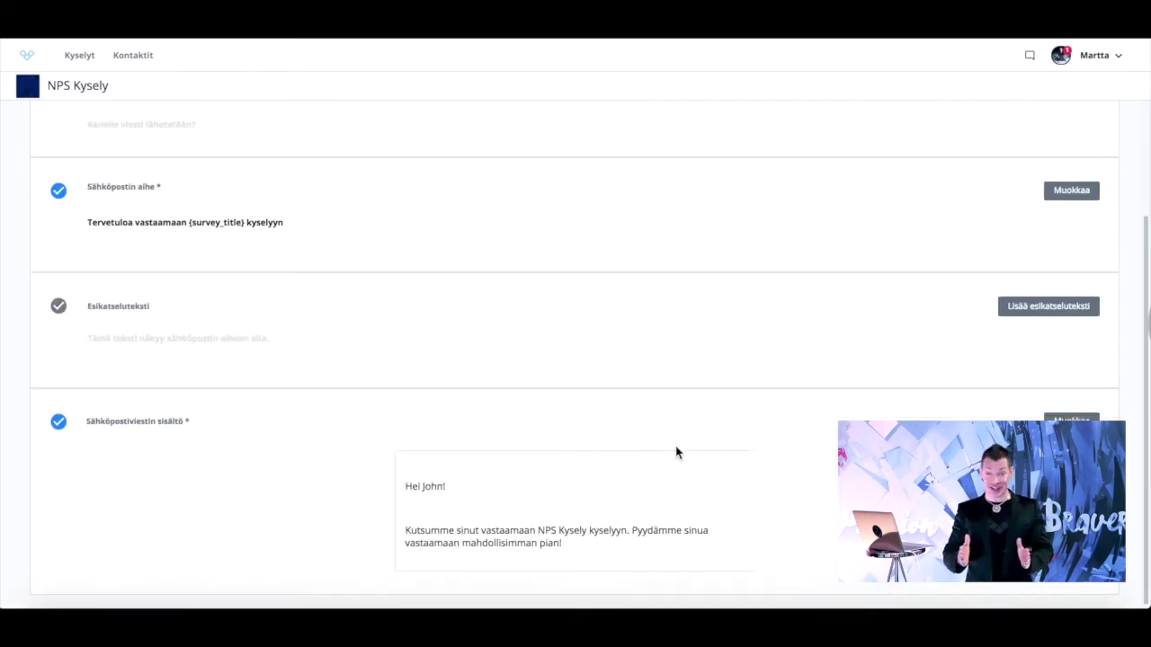
{"action": "left_click", "coordinate": [1092, 145]}
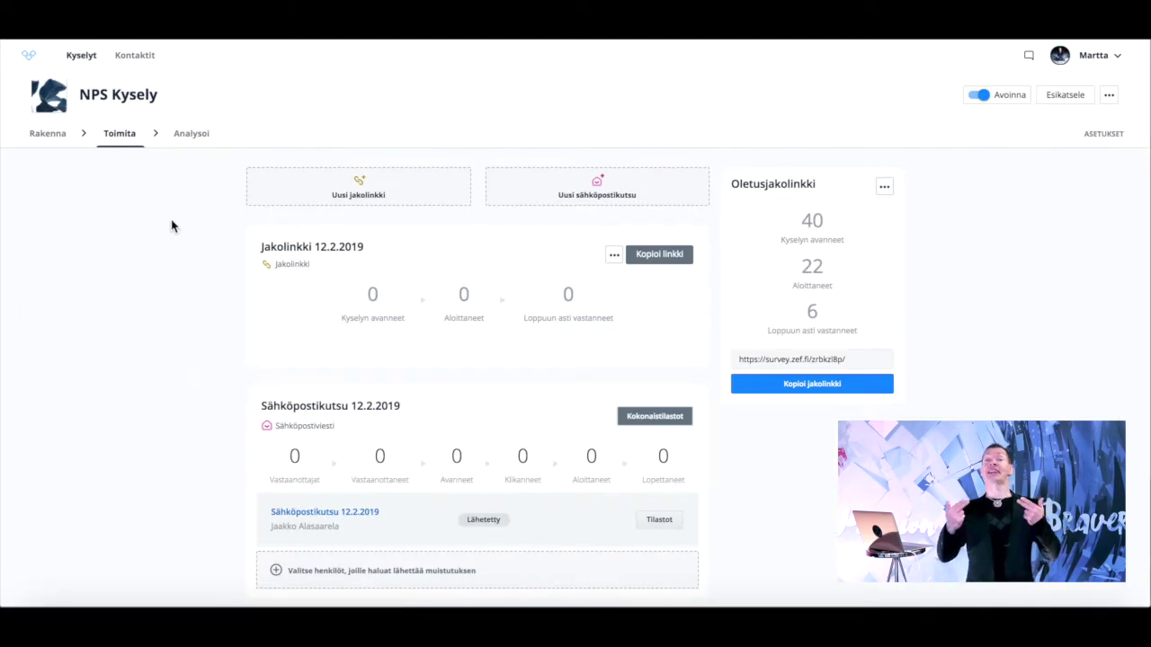
{"action": "left_click", "coordinate": [190, 134]}
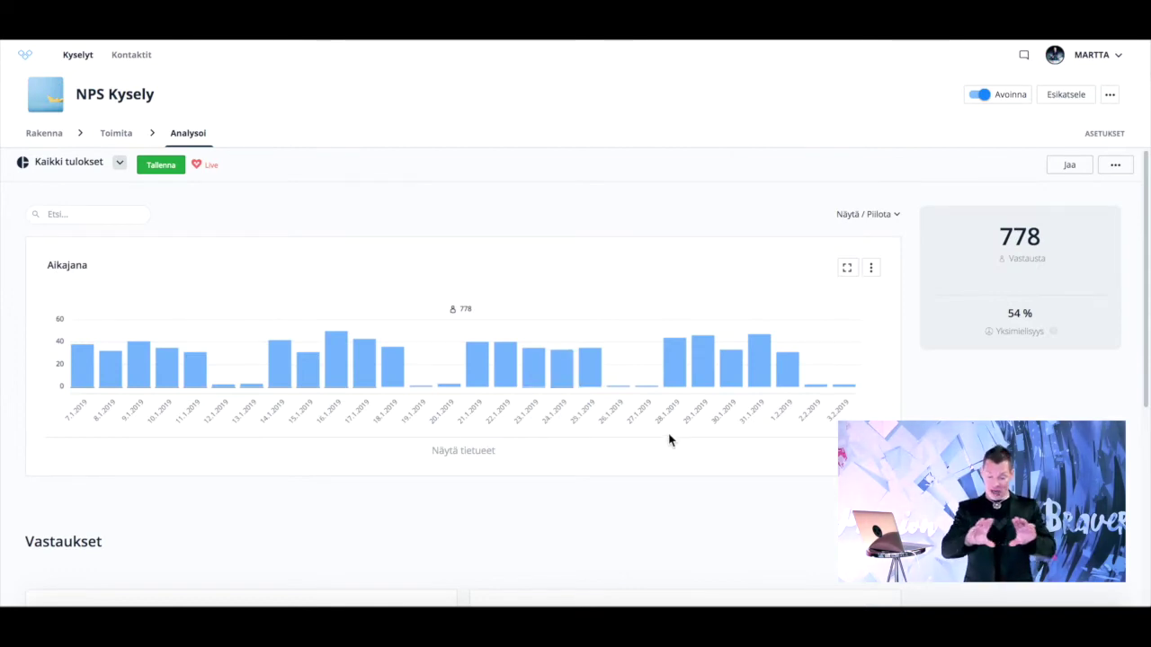
- Edit the NPS question chart, try the bar chart, then restore the NPS score gauge showing 67
{"action": "scroll", "coordinate": [463, 360], "scroll_direction": "down", "scroll_amount": 3}
{"action": "scroll", "coordinate": [463, 360], "scroll_direction": "down", "scroll_amount": 2}
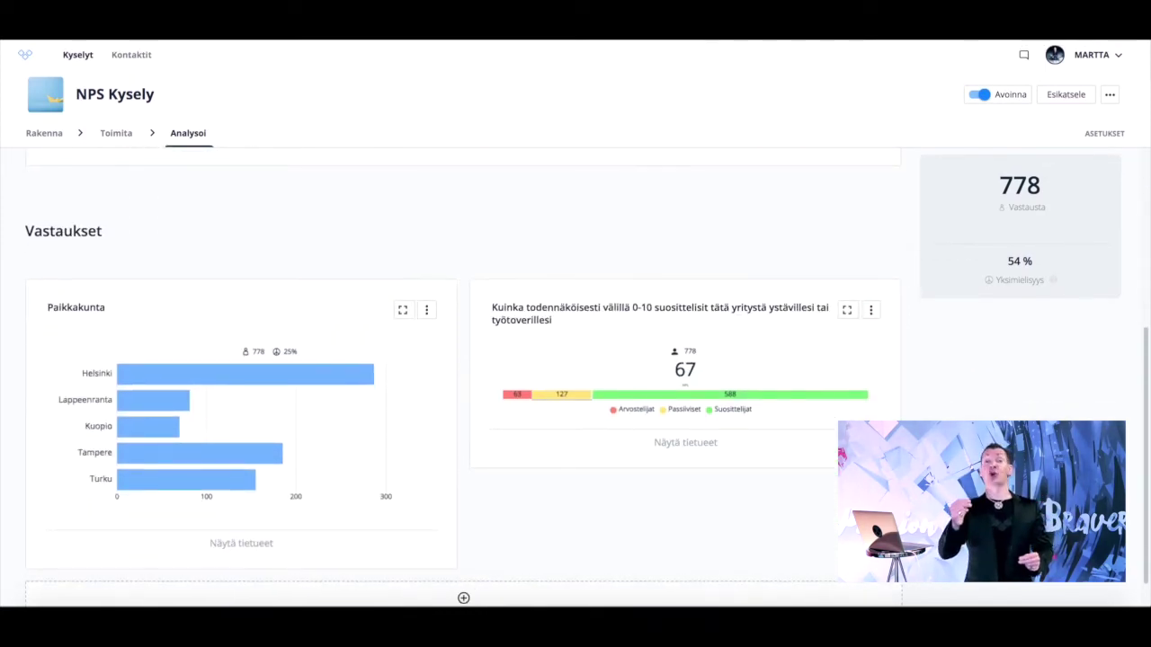
{"action": "scroll", "coordinate": [463, 360], "scroll_direction": "down", "scroll_amount": 1}
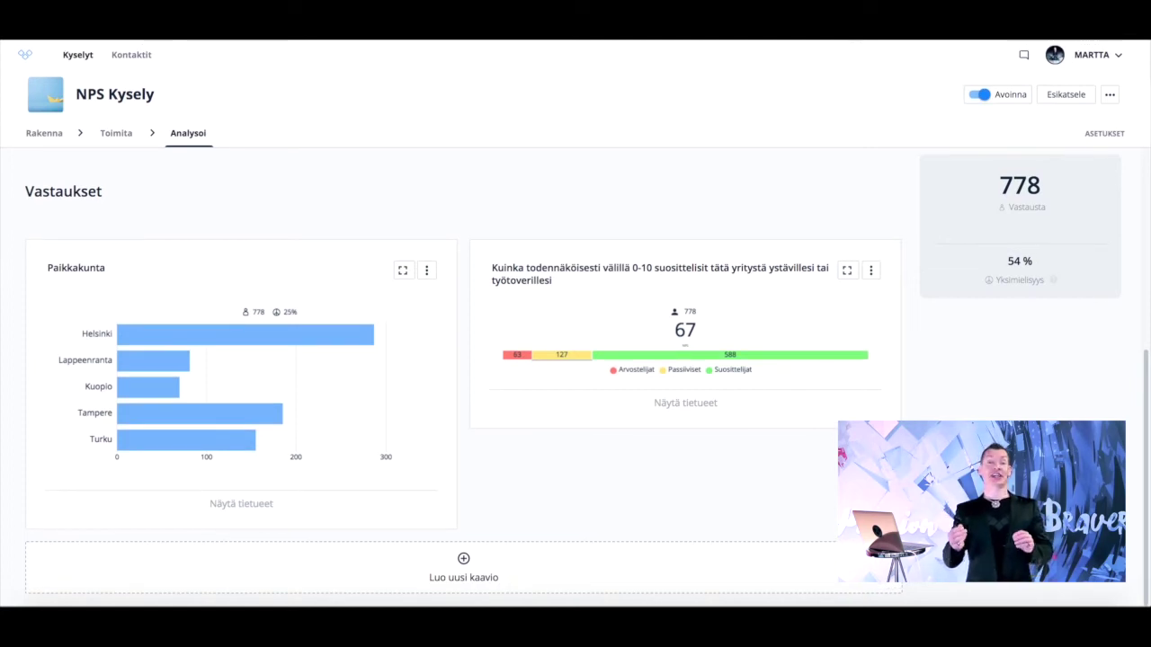
{"action": "left_click", "coordinate": [872, 270]}
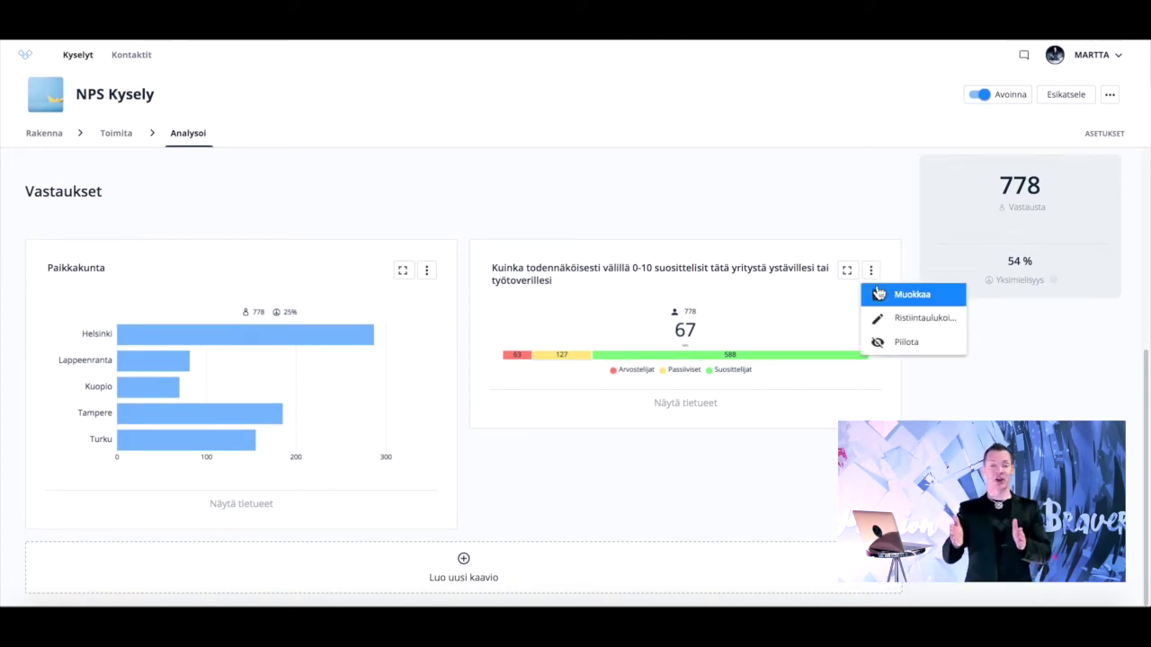
{"action": "left_click", "coordinate": [912, 294]}
{"action": "scroll", "coordinate": [516, 386], "scroll_direction": "down", "scroll_amount": 1}
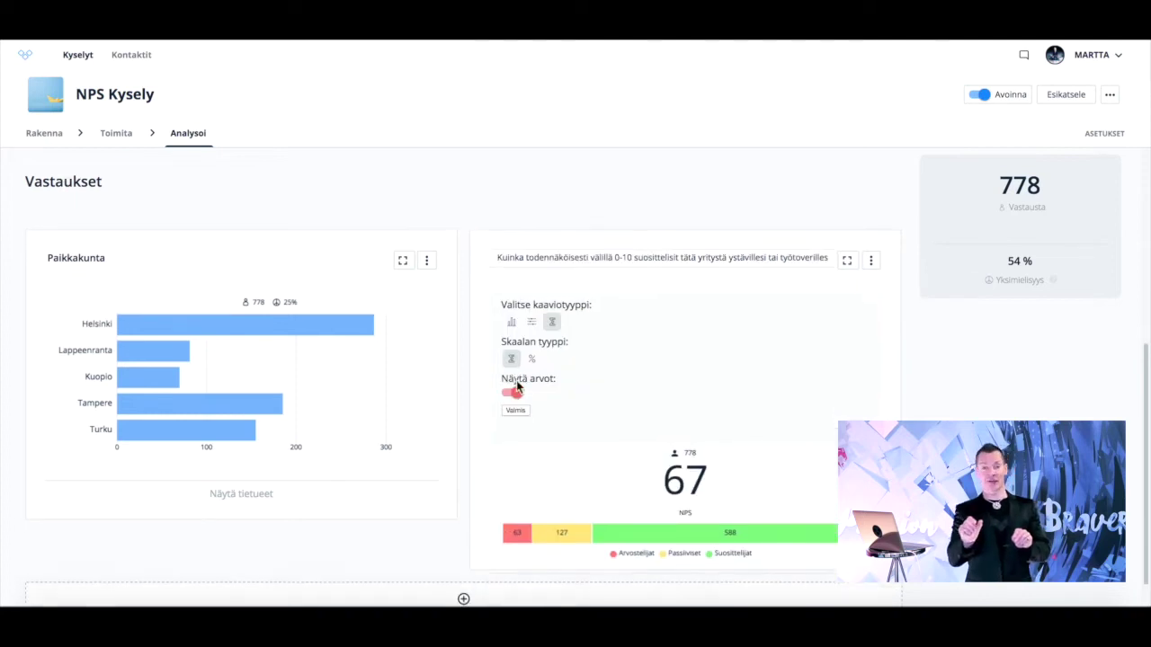
{"action": "left_click", "coordinate": [509, 288]}
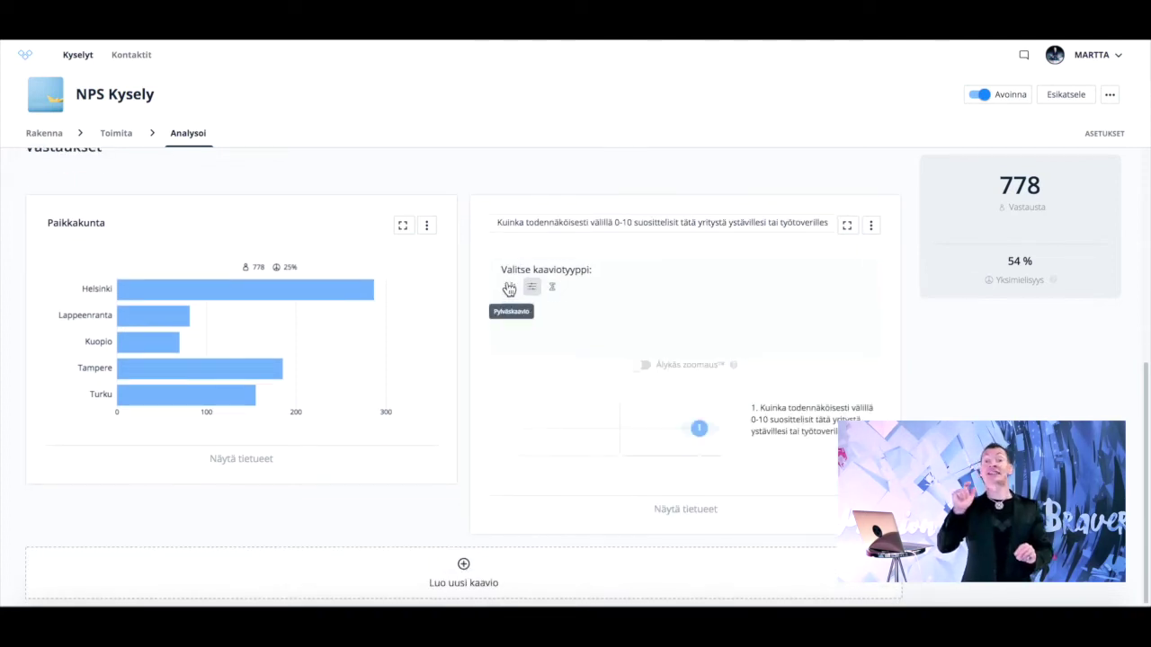
{"action": "left_click", "coordinate": [552, 287]}
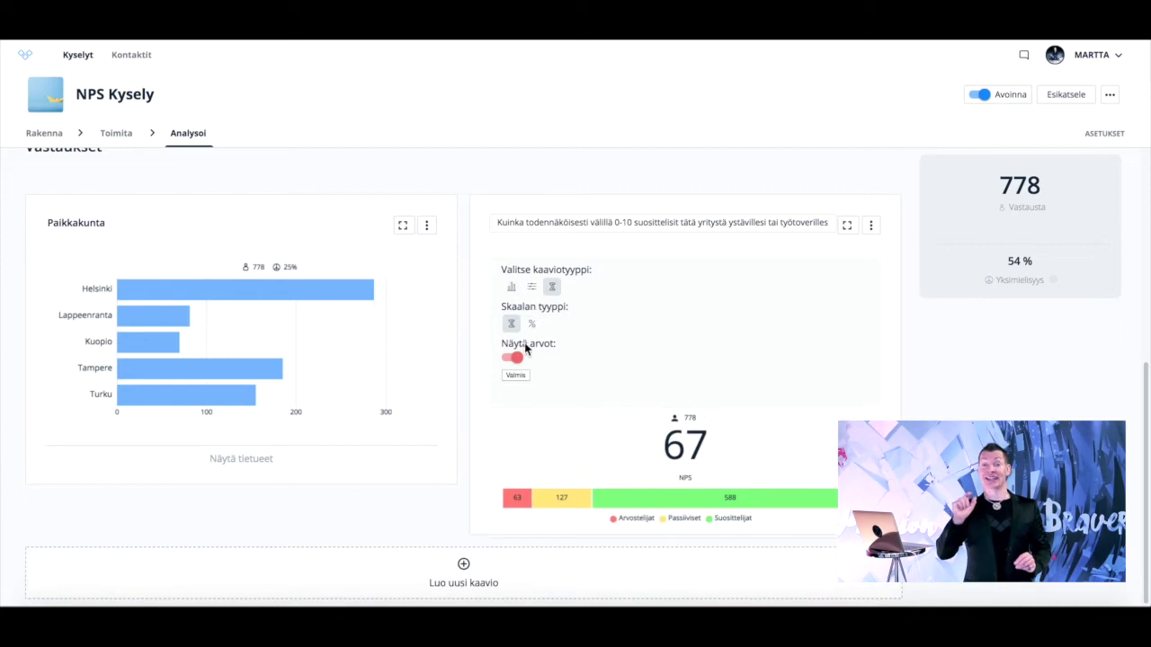
{"action": "left_click", "coordinate": [518, 375]}
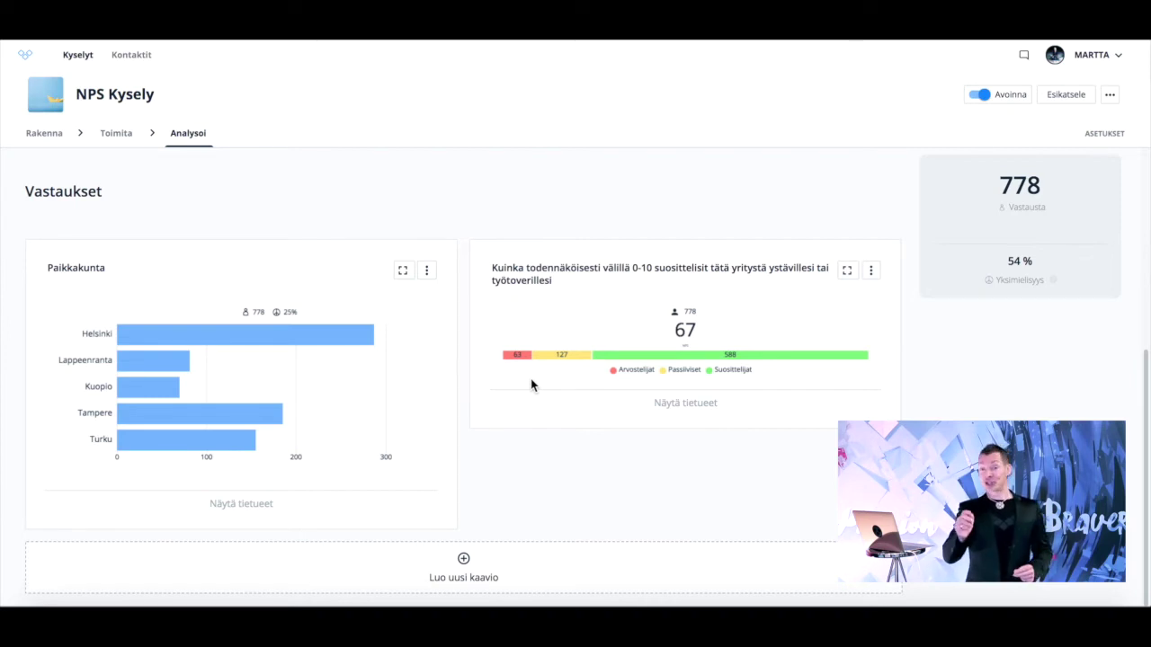
- Filter results to promoters (Suosittelijat), inspect their city split, then clear the filter
{"action": "left_click", "coordinate": [655, 362]}
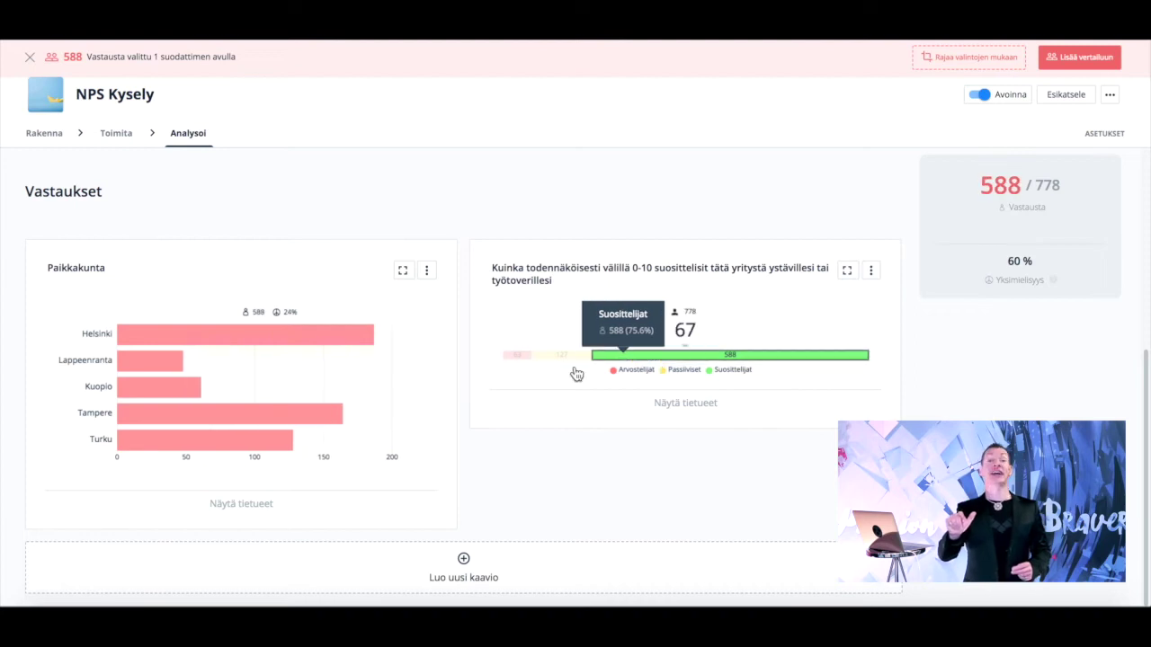
{"action": "mouse_move", "coordinate": [347, 343]}
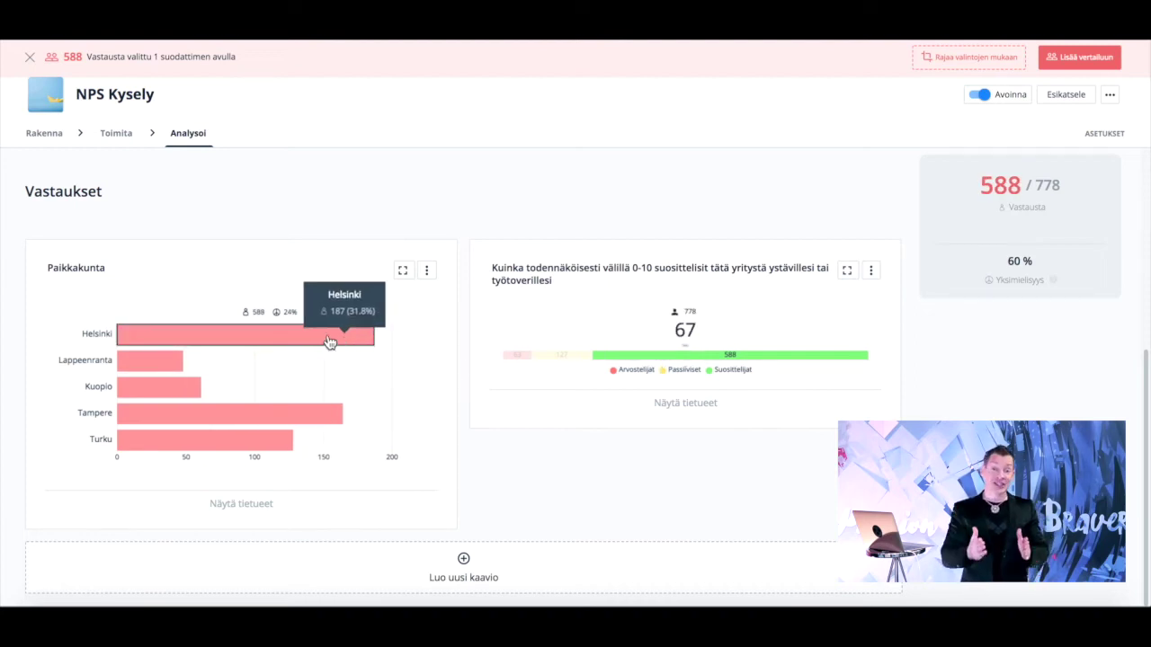
{"action": "mouse_move", "coordinate": [167, 366]}
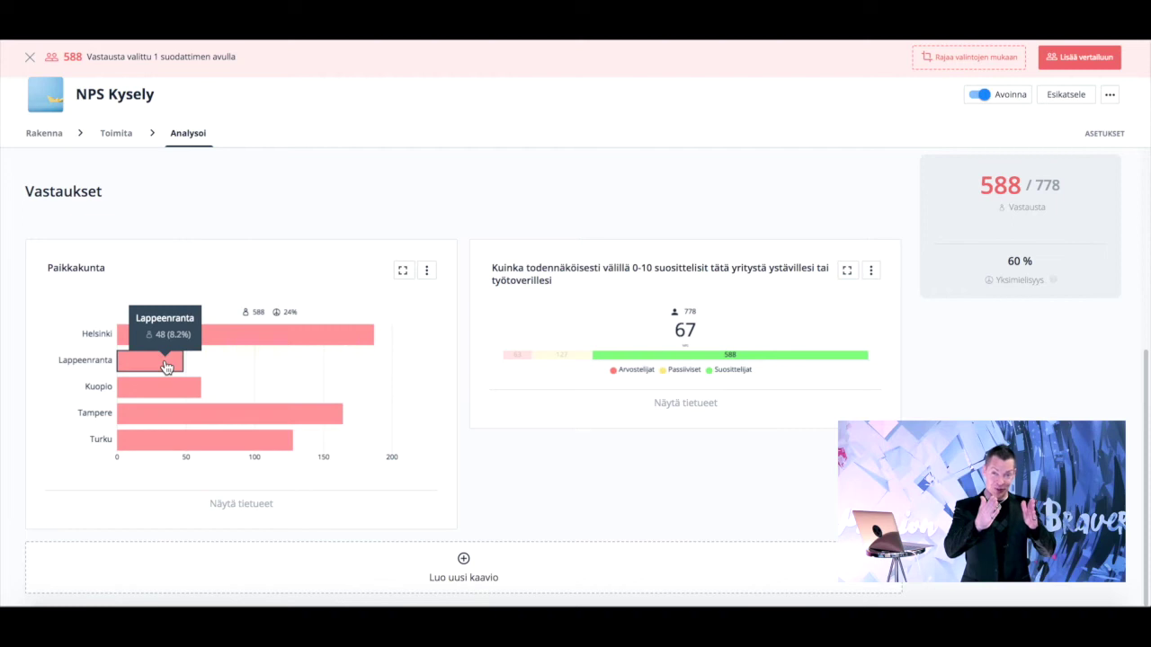
{"action": "mouse_move", "coordinate": [174, 449]}
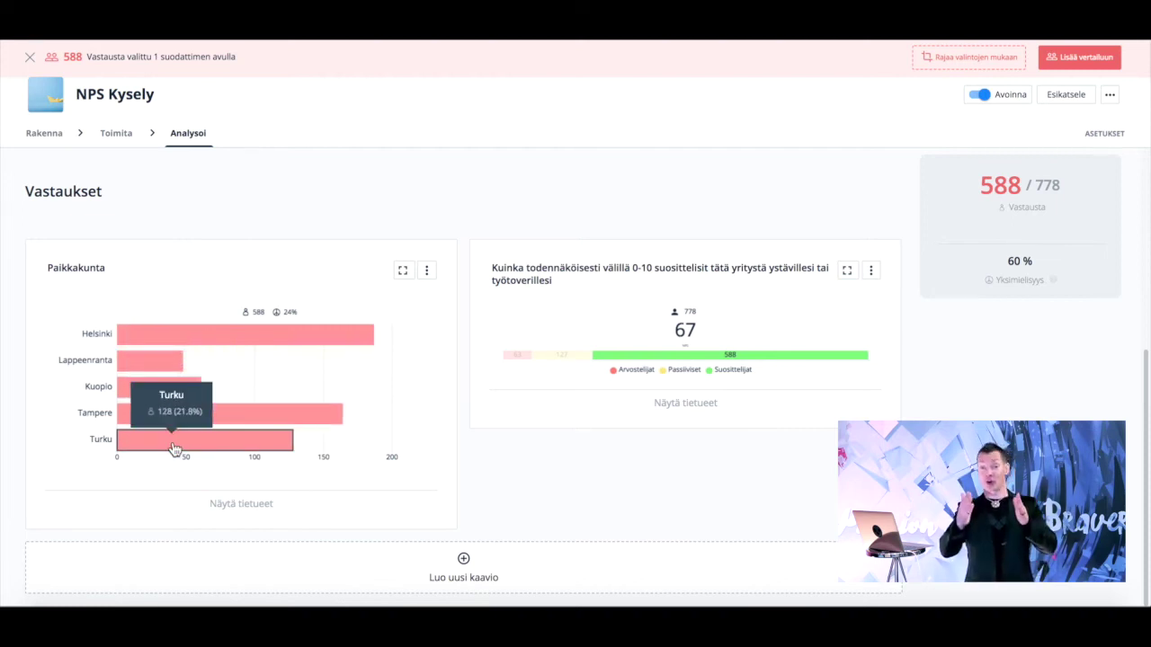
{"action": "left_click", "coordinate": [652, 359]}
- Filter results to detractors (Arvostelijat), then add promoters to the filter
{"action": "left_click", "coordinate": [515, 357]}
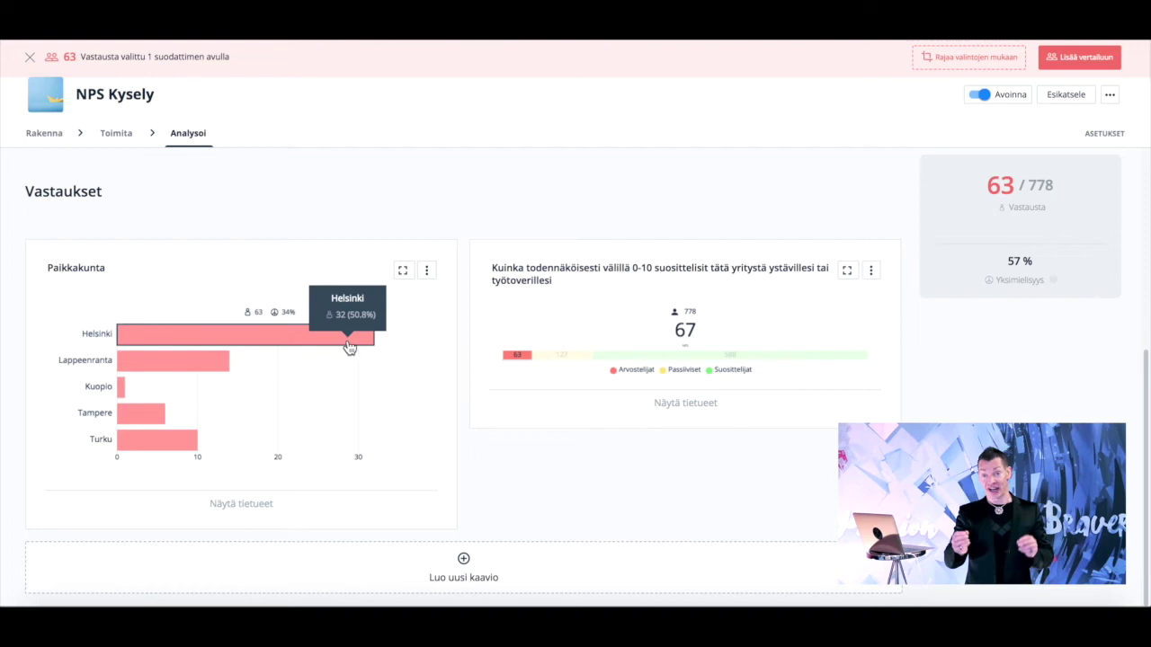
{"action": "mouse_move", "coordinate": [118, 395]}
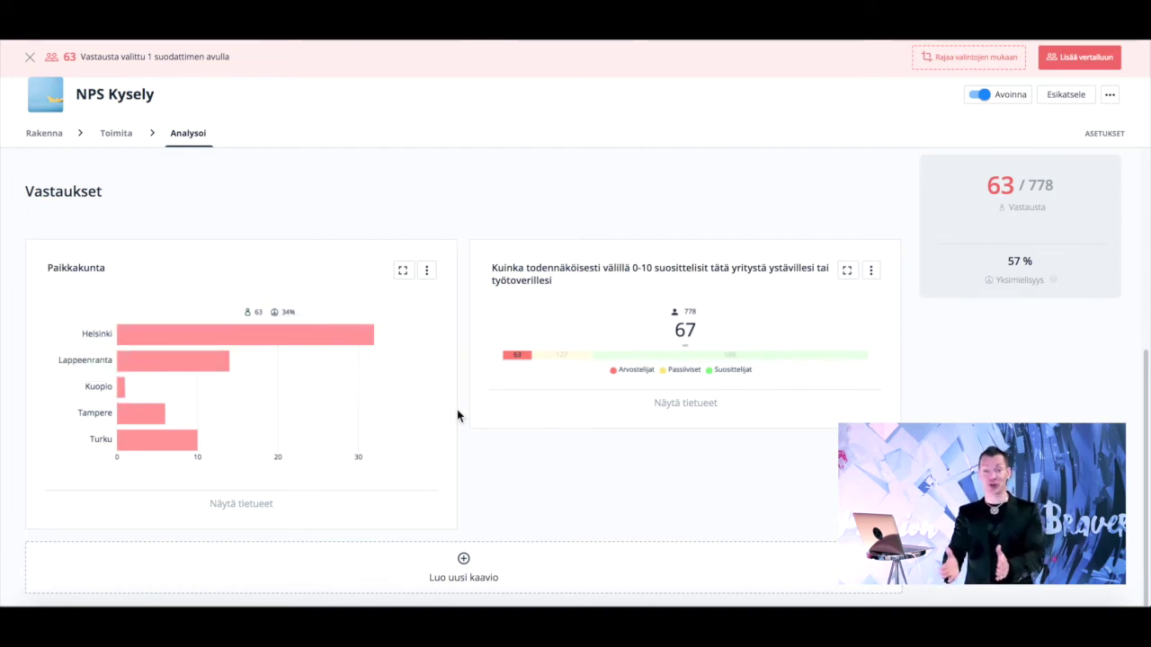
{"action": "mouse_move", "coordinate": [620, 352]}
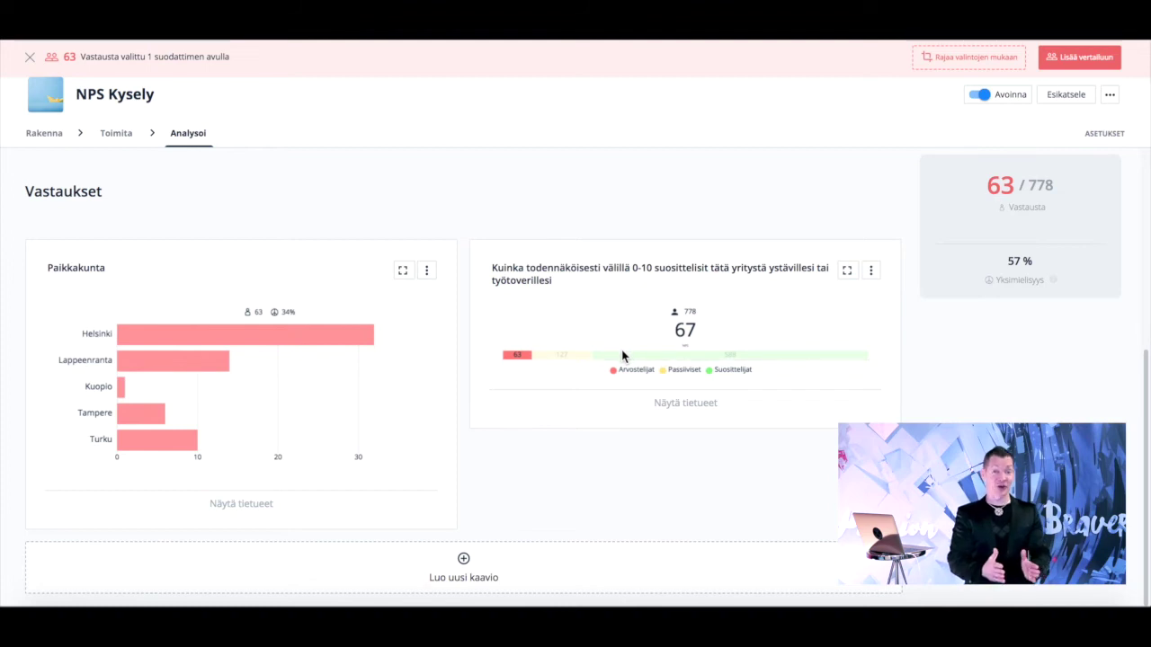
{"action": "left_click", "coordinate": [631, 358]}
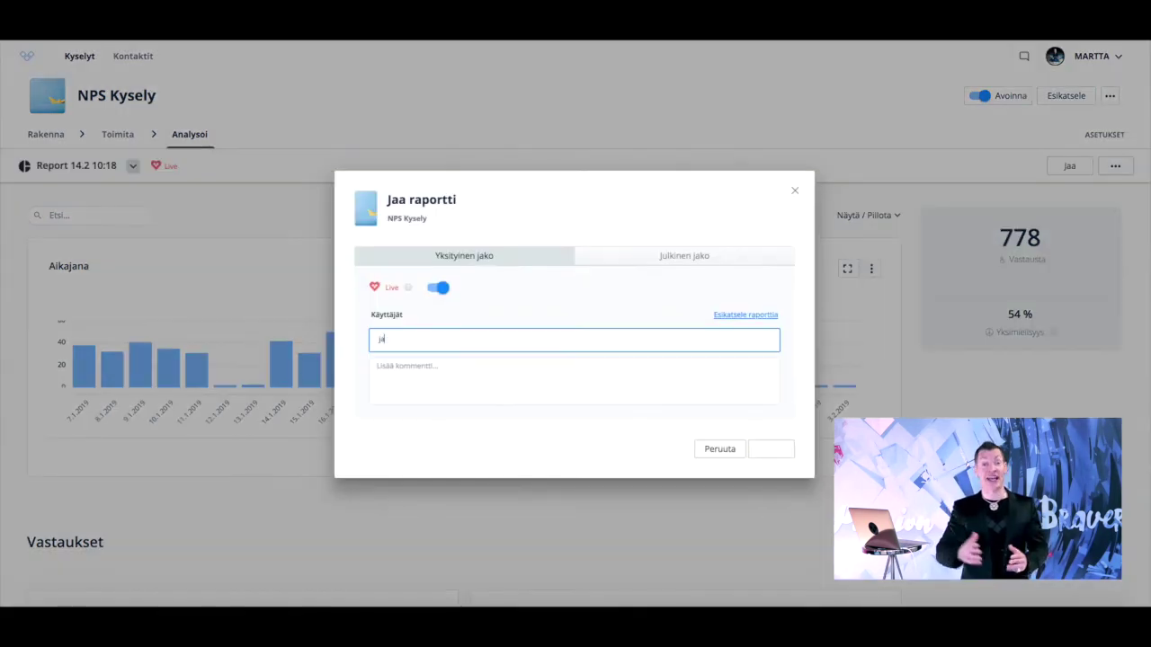
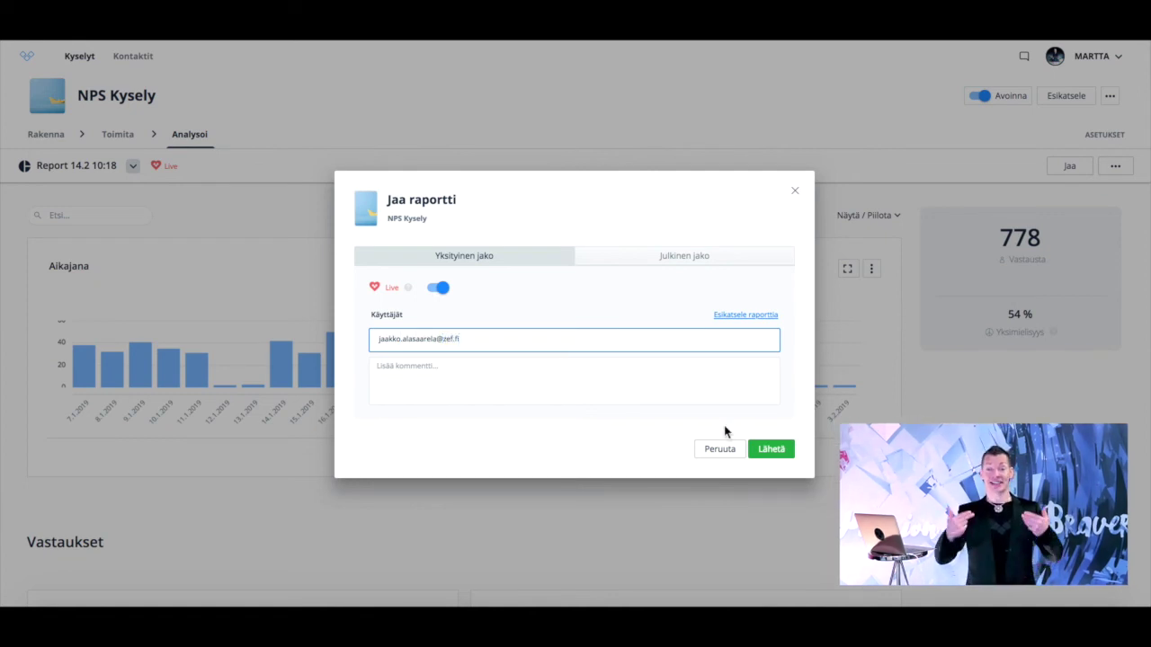